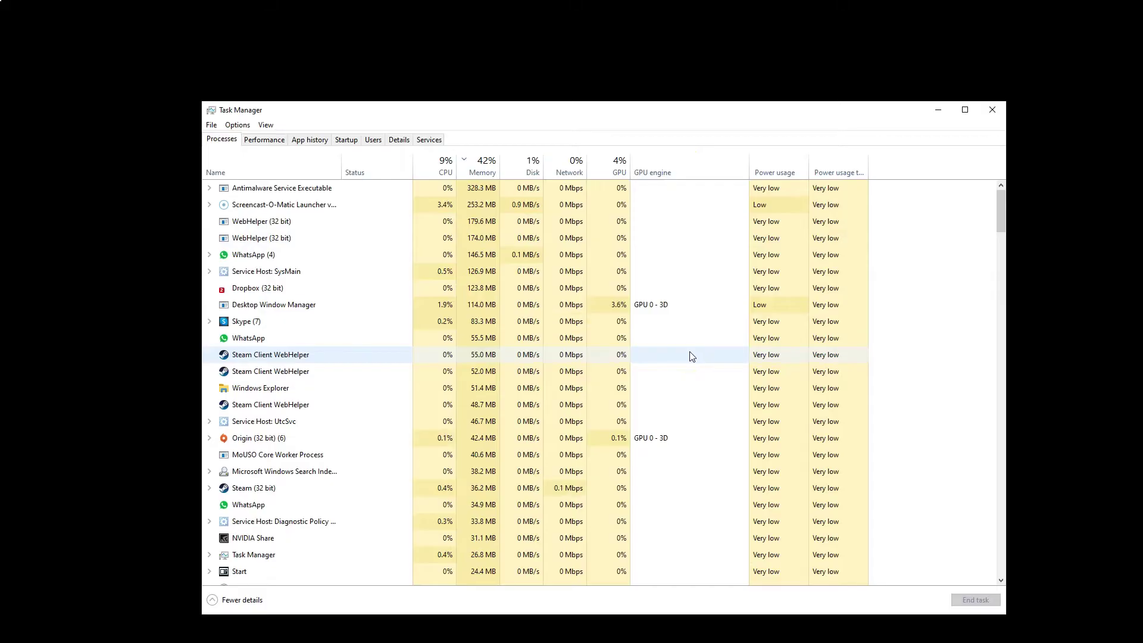
Check the GPU engine of several processes, then view the Intel HD Graphics 630 (GPU 0) graphs
{"action": "left_click", "coordinate": [690, 305]}
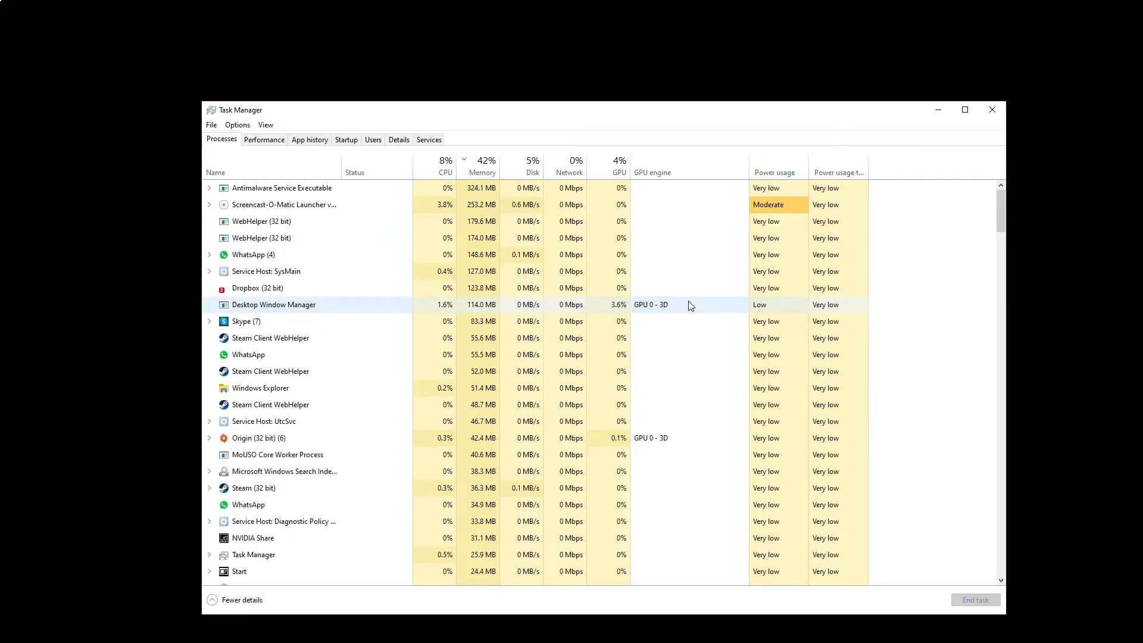
{"action": "left_click", "coordinate": [426, 257]}
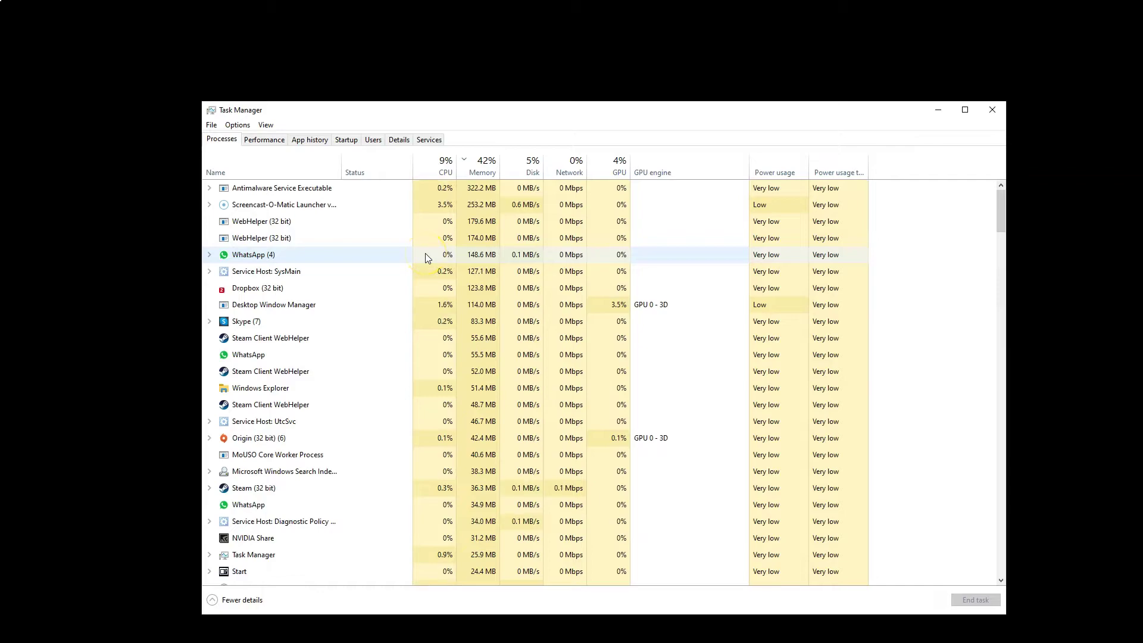
{"action": "left_click", "coordinate": [516, 262]}
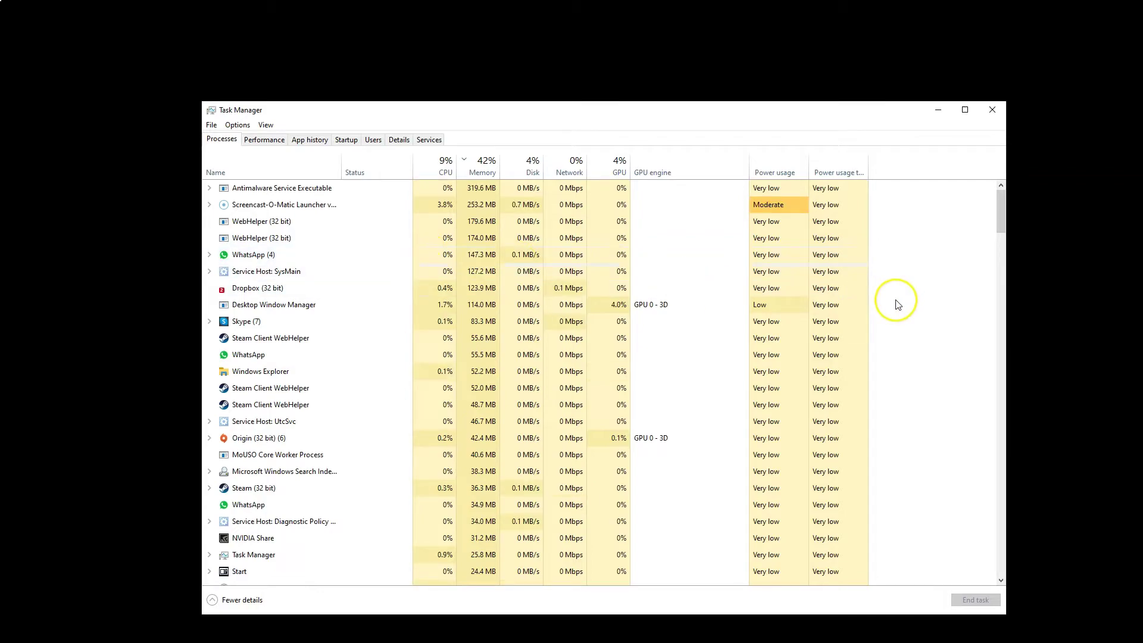
{"action": "left_click", "coordinate": [711, 326]}
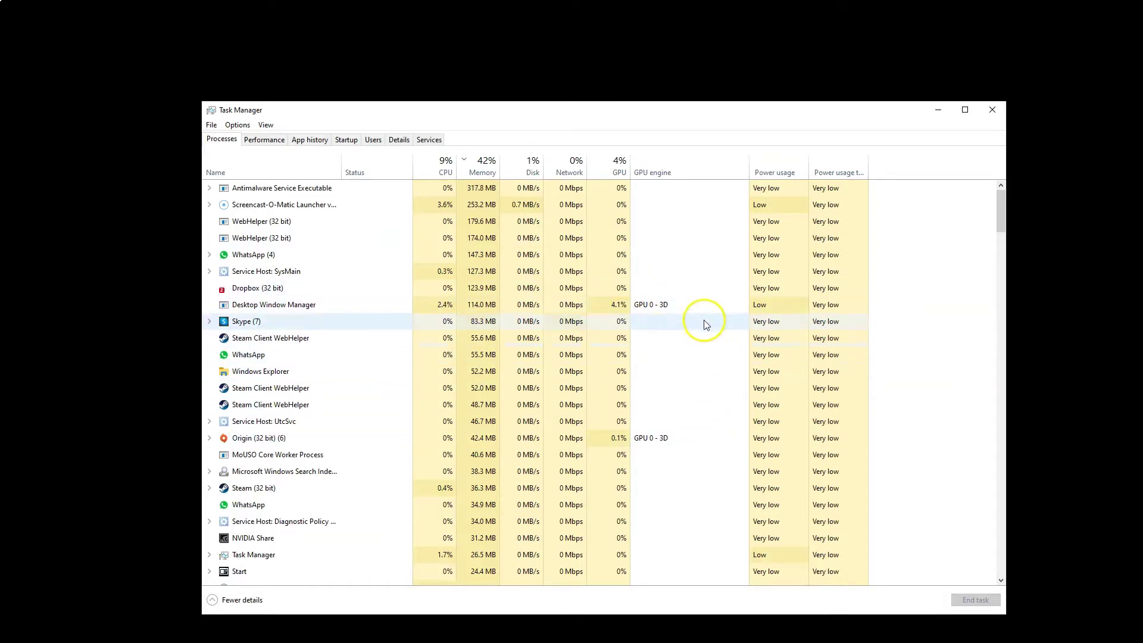
{"action": "left_click", "coordinate": [638, 291]}
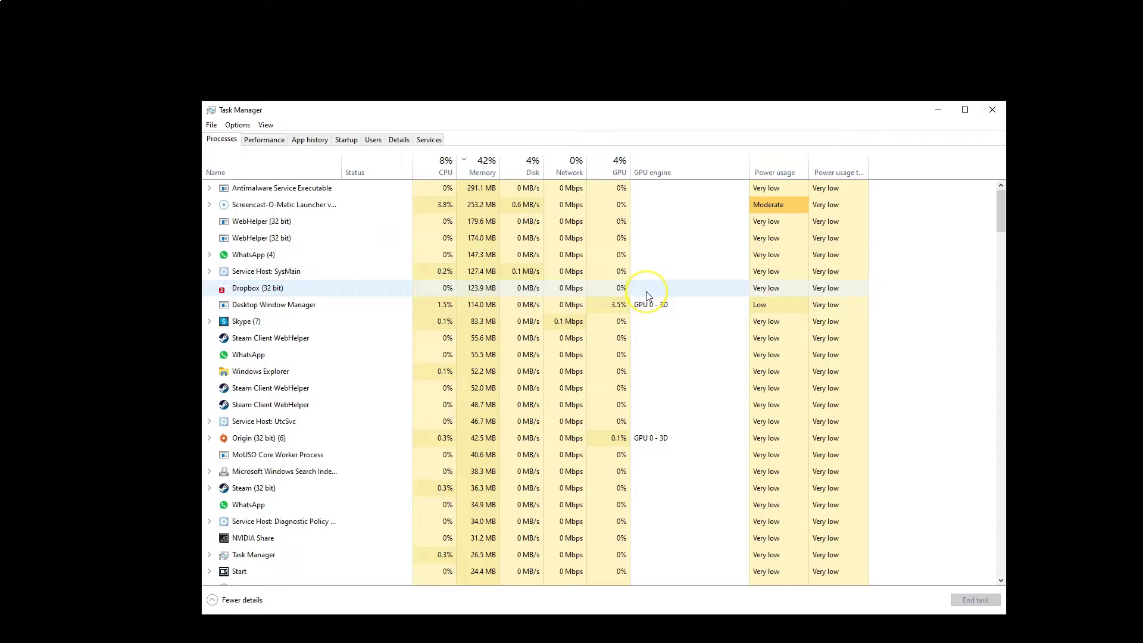
{"action": "left_click", "coordinate": [648, 293]}
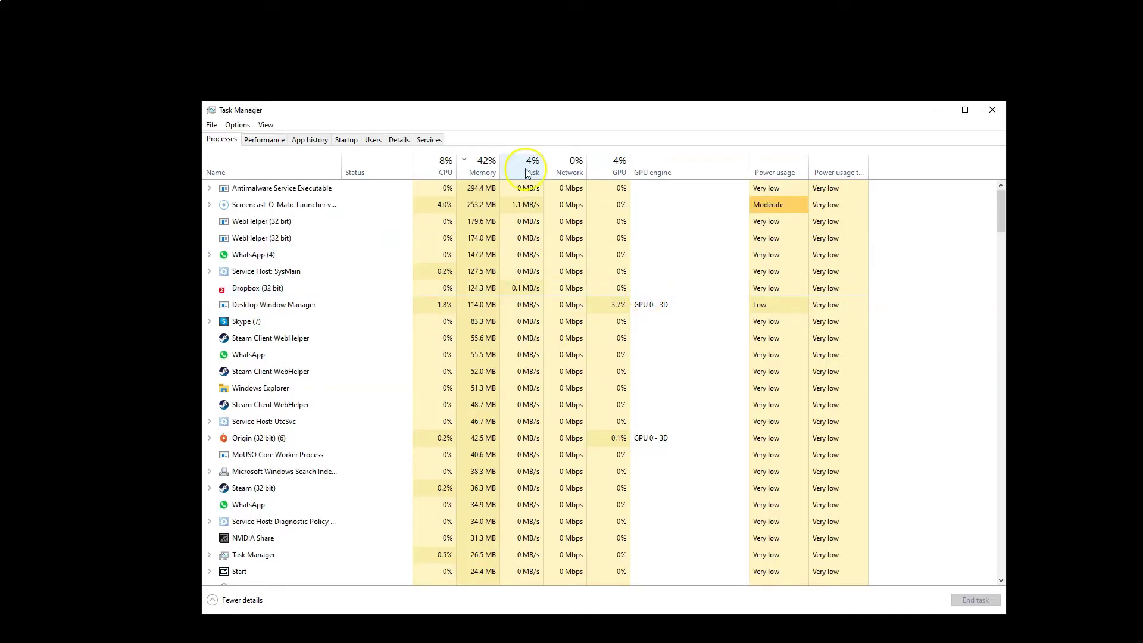
{"action": "left_click", "coordinate": [263, 139]}
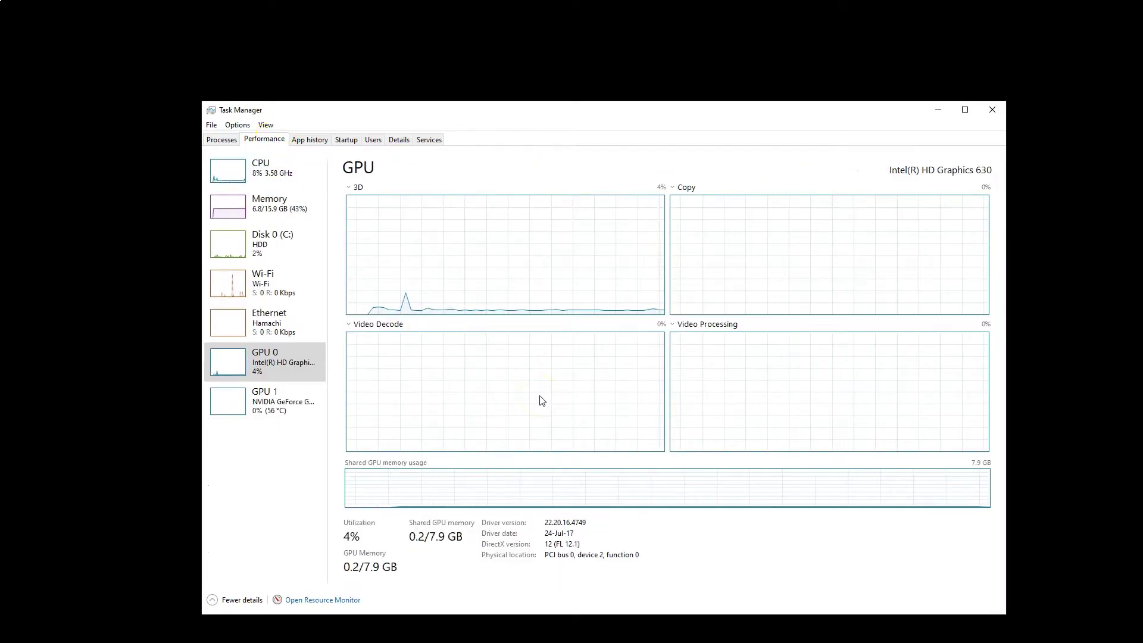
View GPU 1, the NVIDIA GeForce GTX 1050 Ti, then go back to the process list
{"action": "left_click", "coordinate": [423, 402]}
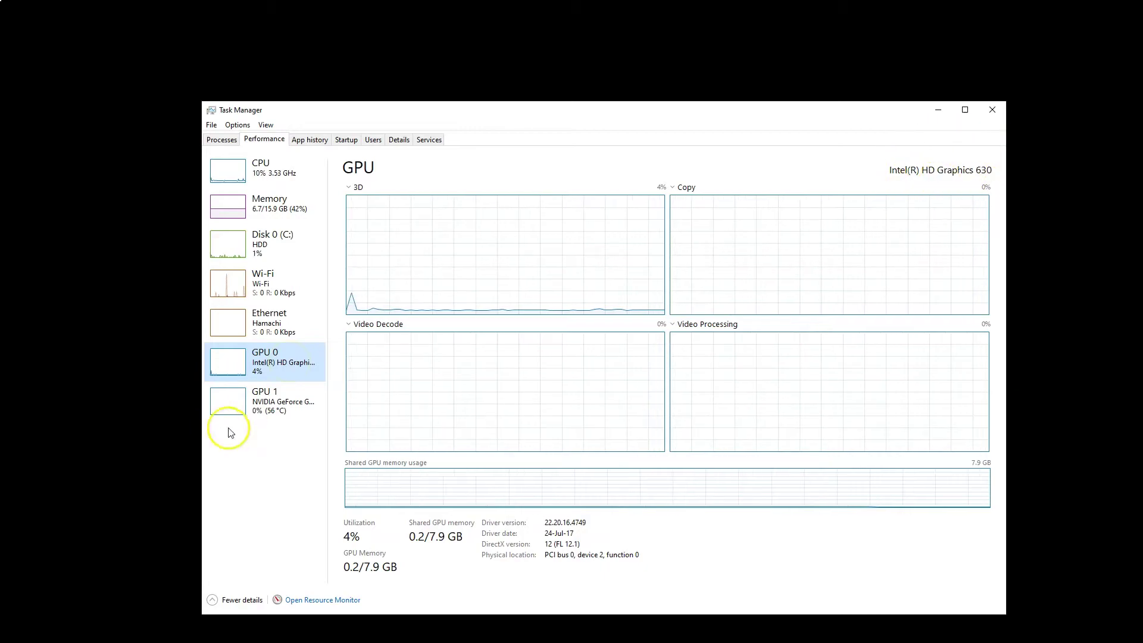
{"action": "left_click", "coordinate": [295, 405]}
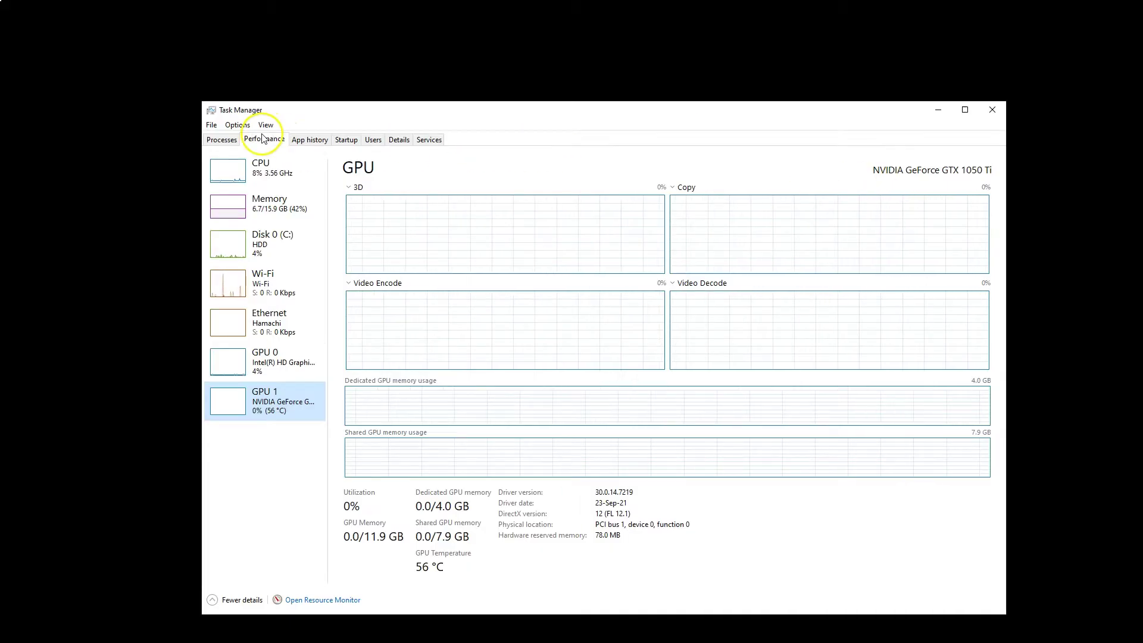
{"action": "left_click", "coordinate": [232, 141]}
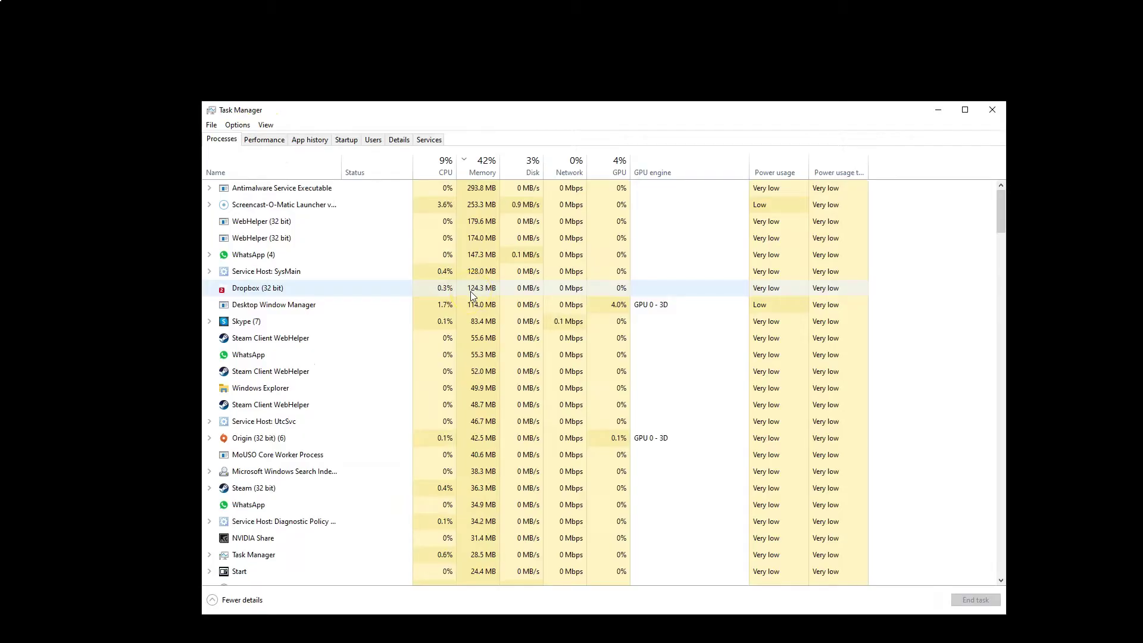
Switch from the game to Task Manager and select riftbreaker_win_release, which runs on GPU 1
{"action": "left_click", "coordinate": [633, 277]}
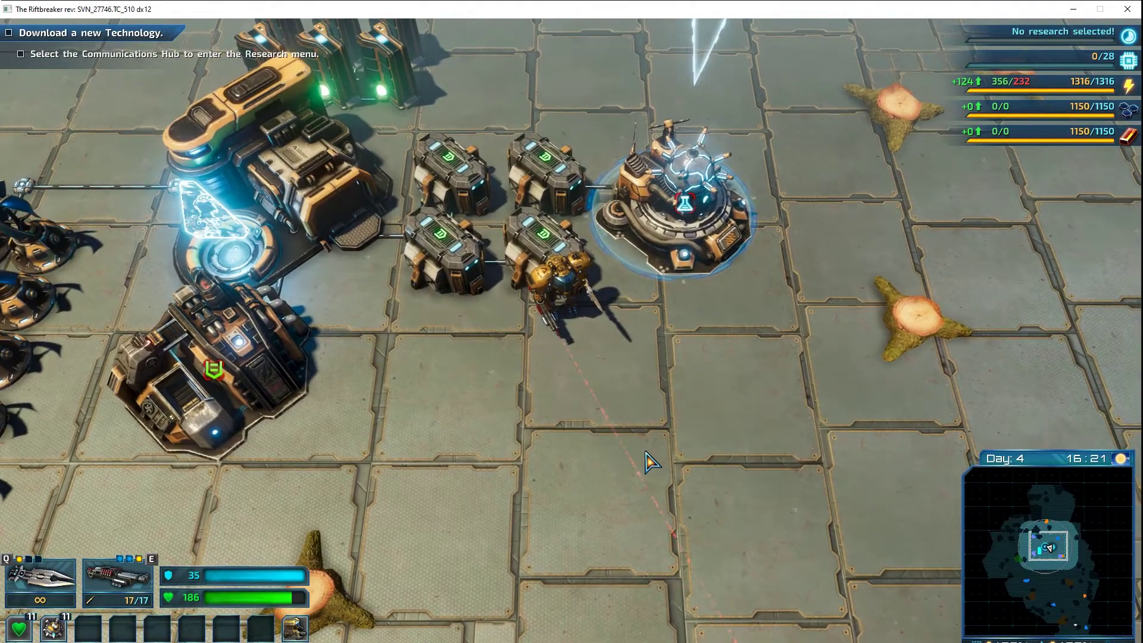
{"action": "key", "text": "alt+Tab"}
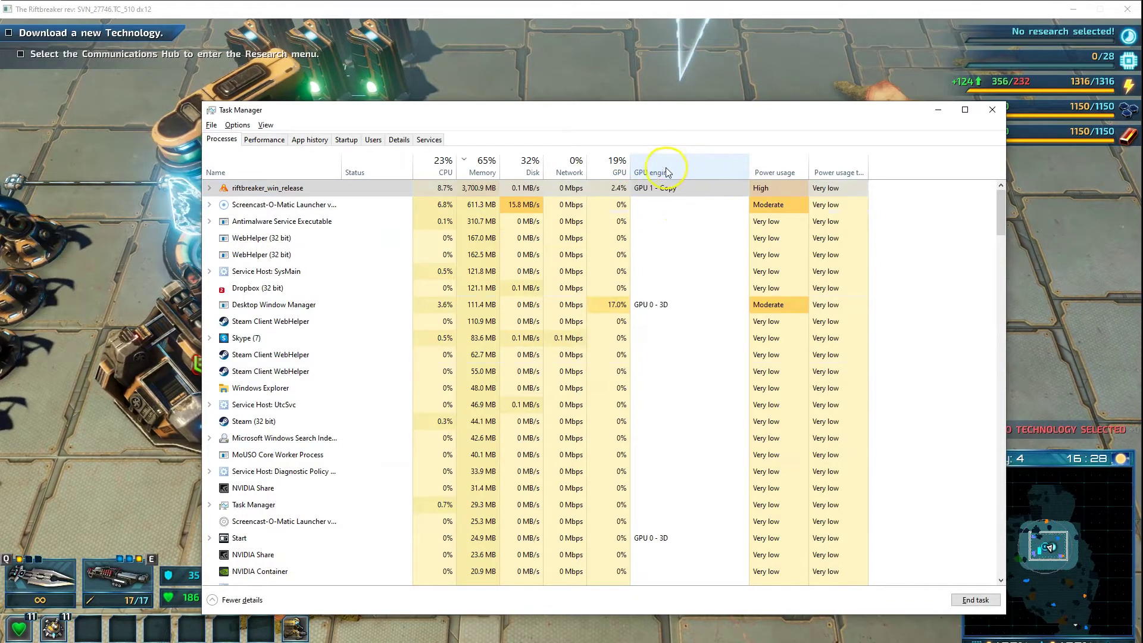
{"action": "left_click", "coordinate": [637, 185]}
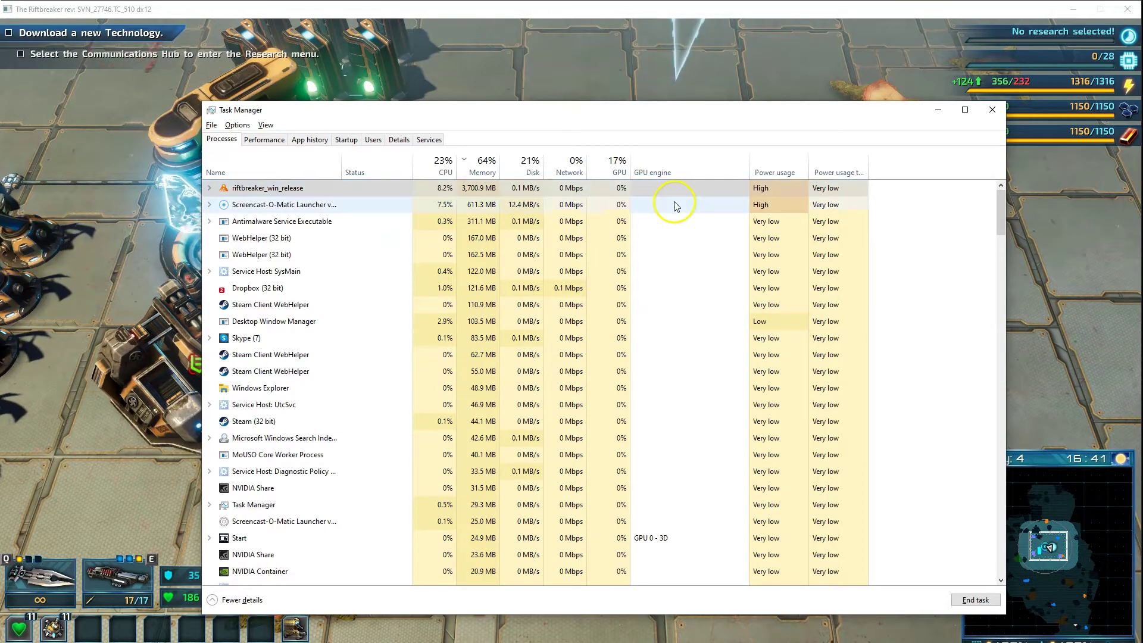
{"action": "left_click", "coordinate": [659, 194]}
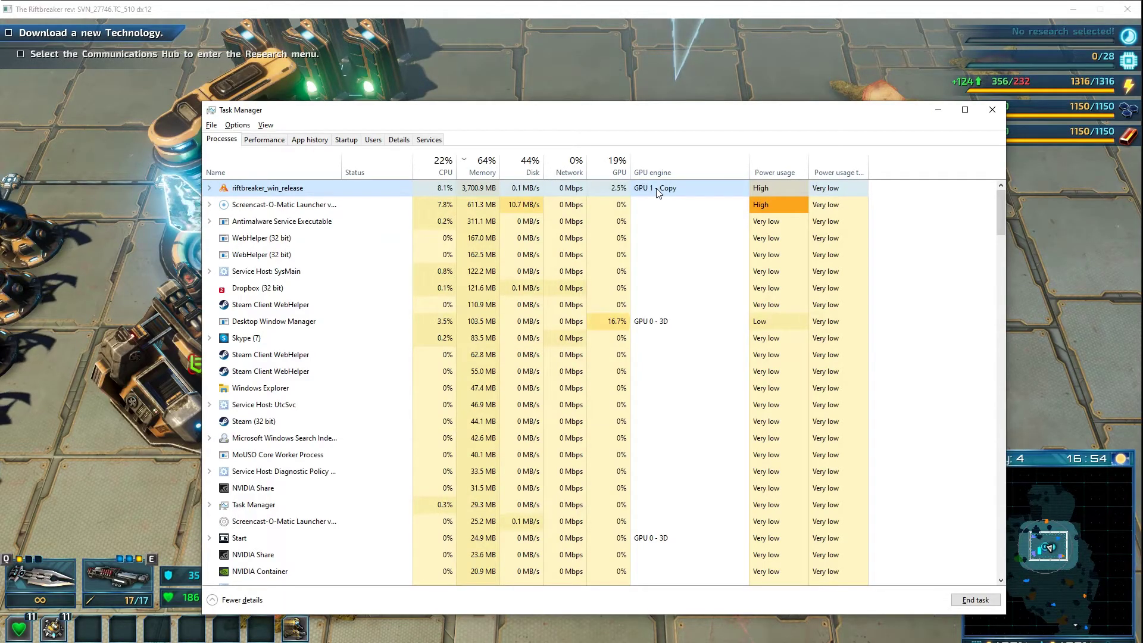
{"action": "left_click", "coordinate": [647, 208]}
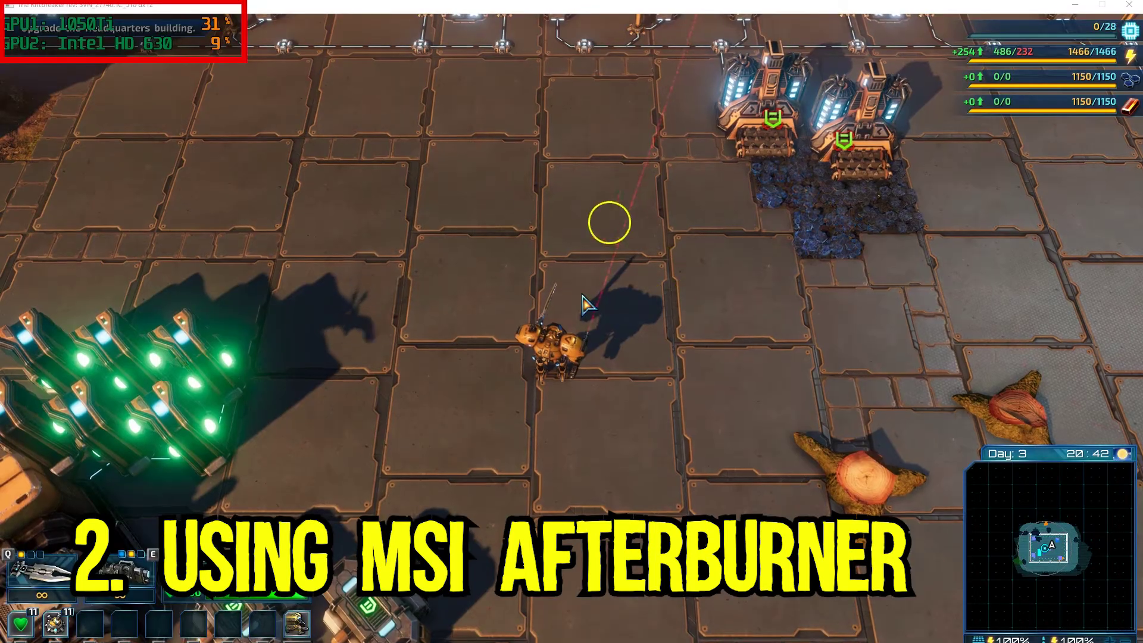
Walk the mech around the headquarters with WASD while the 1050Ti runs at 99%
{"action": "key", "text": "s"}
{"action": "key", "text": "a"}
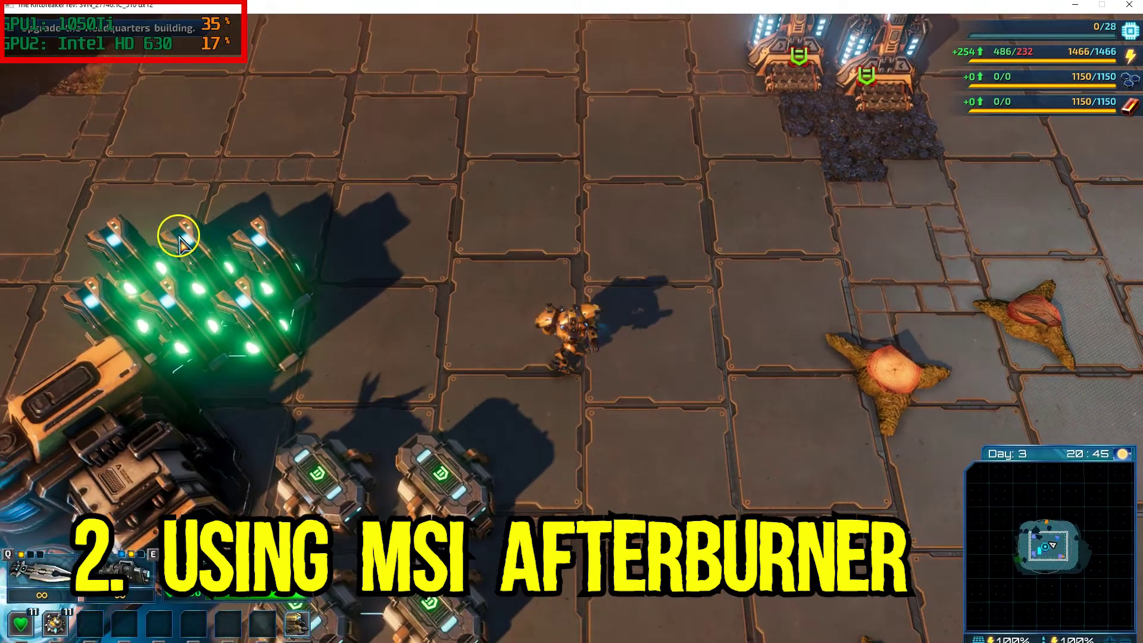
{"action": "key", "text": "w"}
{"action": "key", "text": "w"}
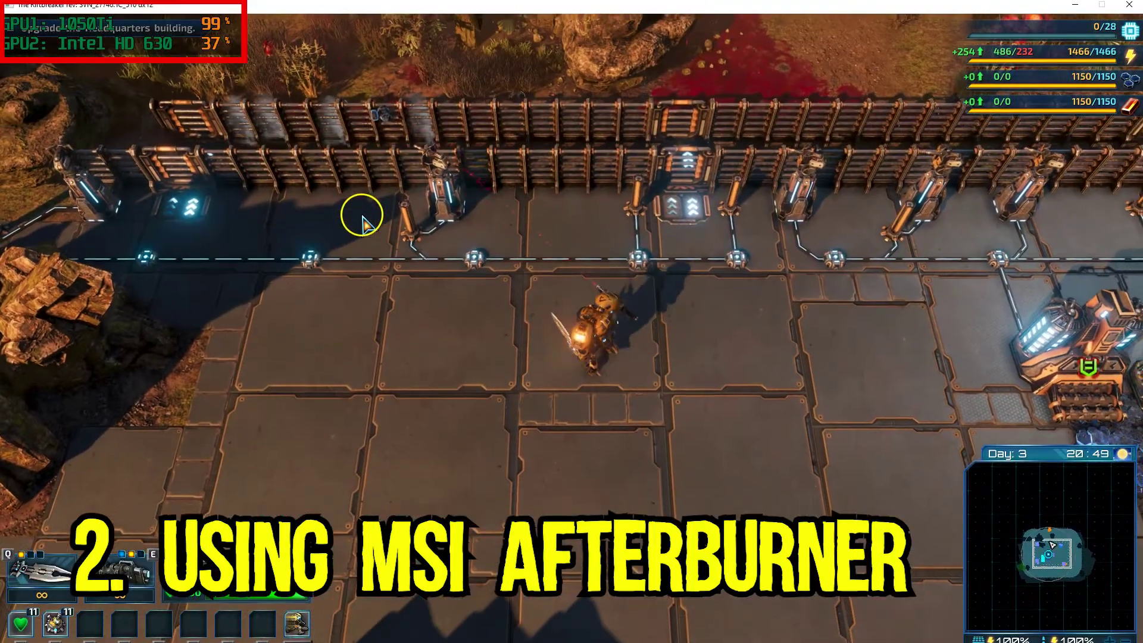
{"action": "key", "text": "s"}
{"action": "key", "text": "d"}
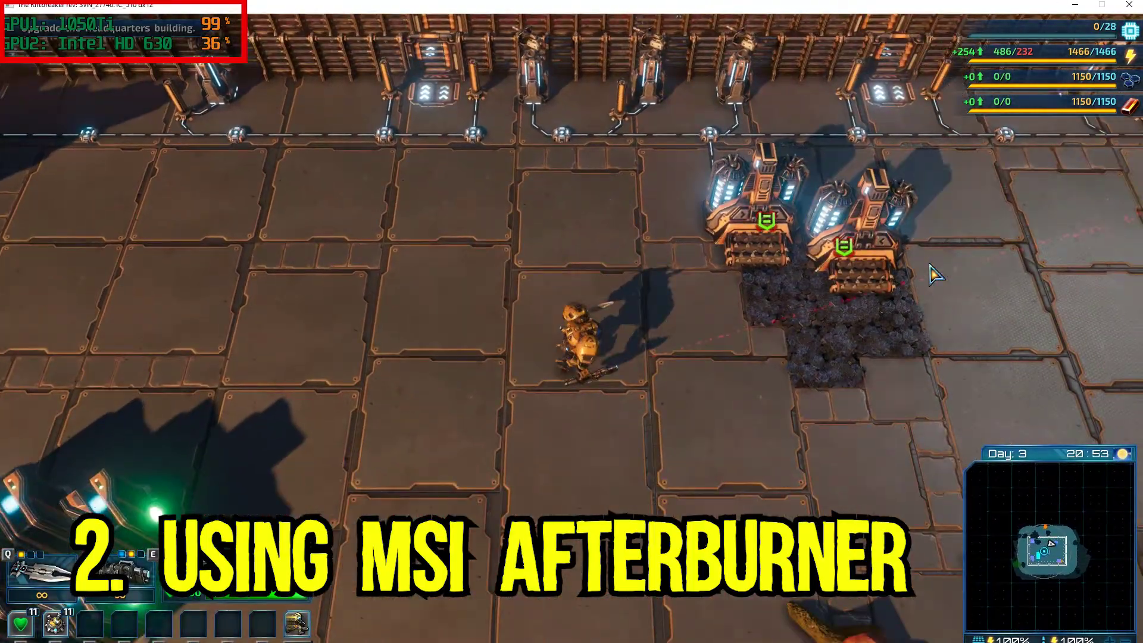
{"action": "key", "text": "s"}
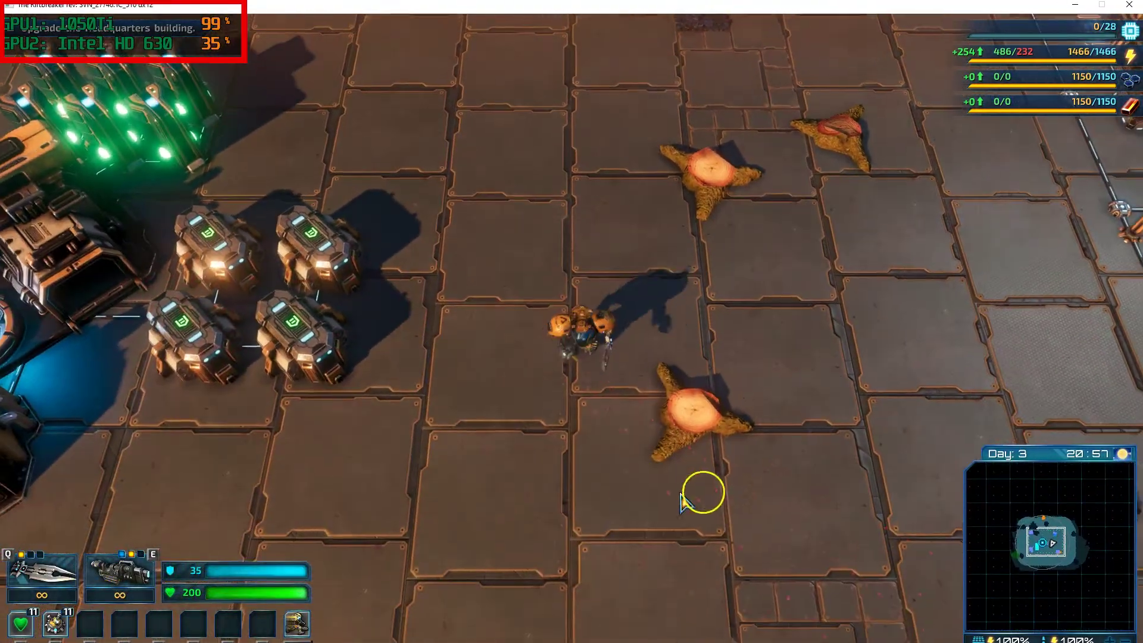
{"action": "key", "text": "a"}
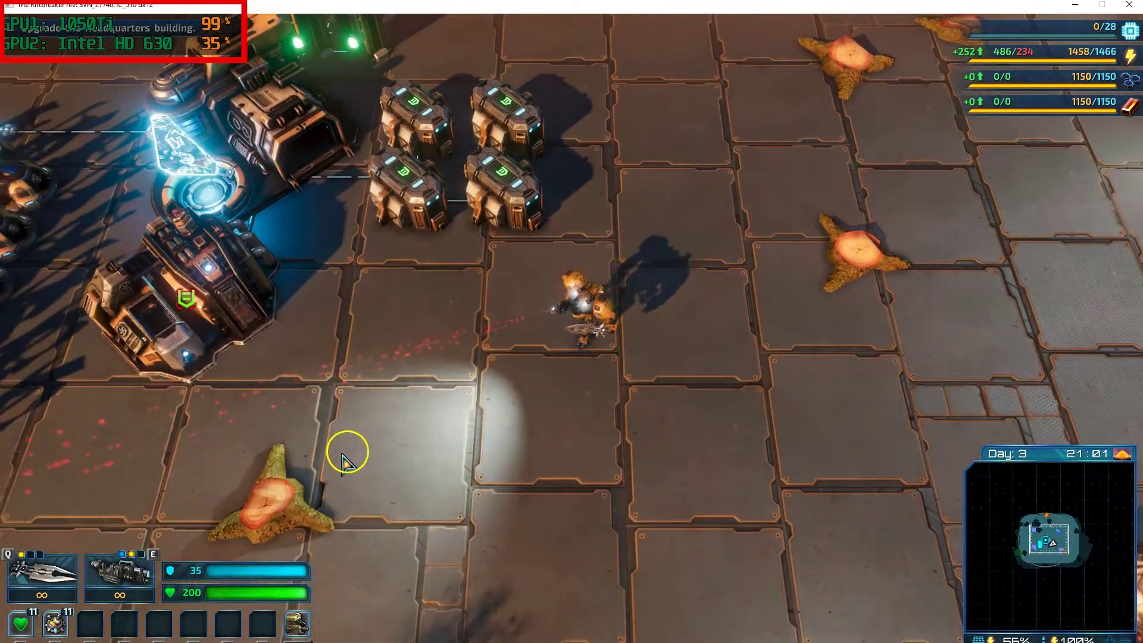
{"action": "key", "text": "a"}
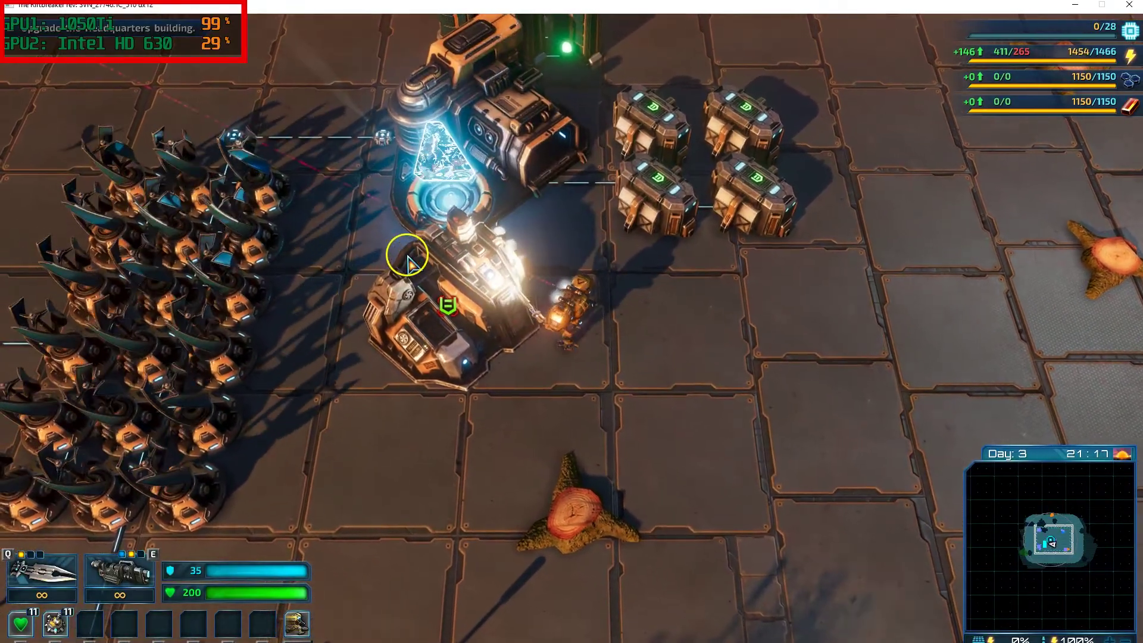
{"action": "key", "text": "d"}
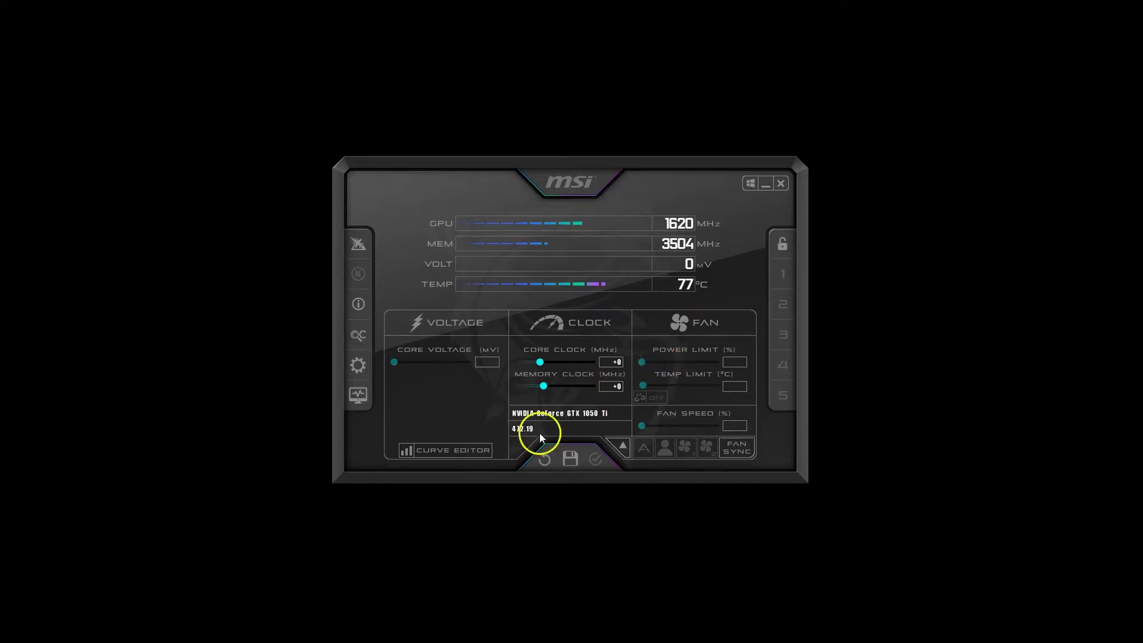
Open MSI Afterburner properties, look at Monitoring, and return to General with GTX 1050 Ti as master
{"action": "left_click", "coordinate": [358, 366]}
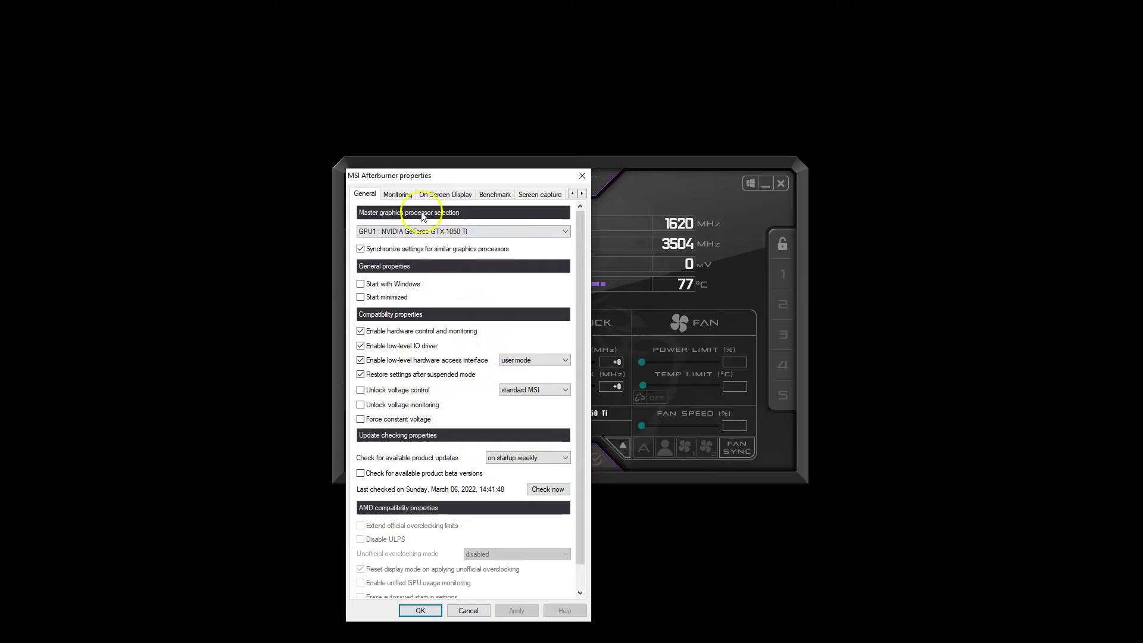
{"action": "left_click", "coordinate": [397, 194]}
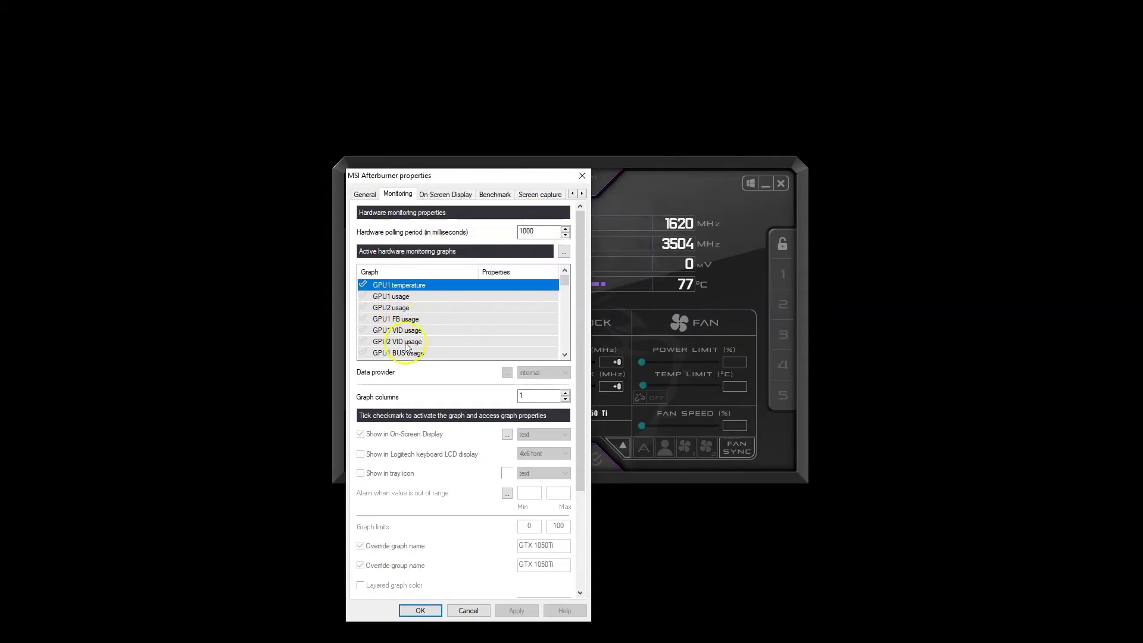
{"action": "left_click", "coordinate": [411, 389]}
{"action": "left_click", "coordinate": [412, 391]}
{"action": "left_click", "coordinate": [363, 194]}
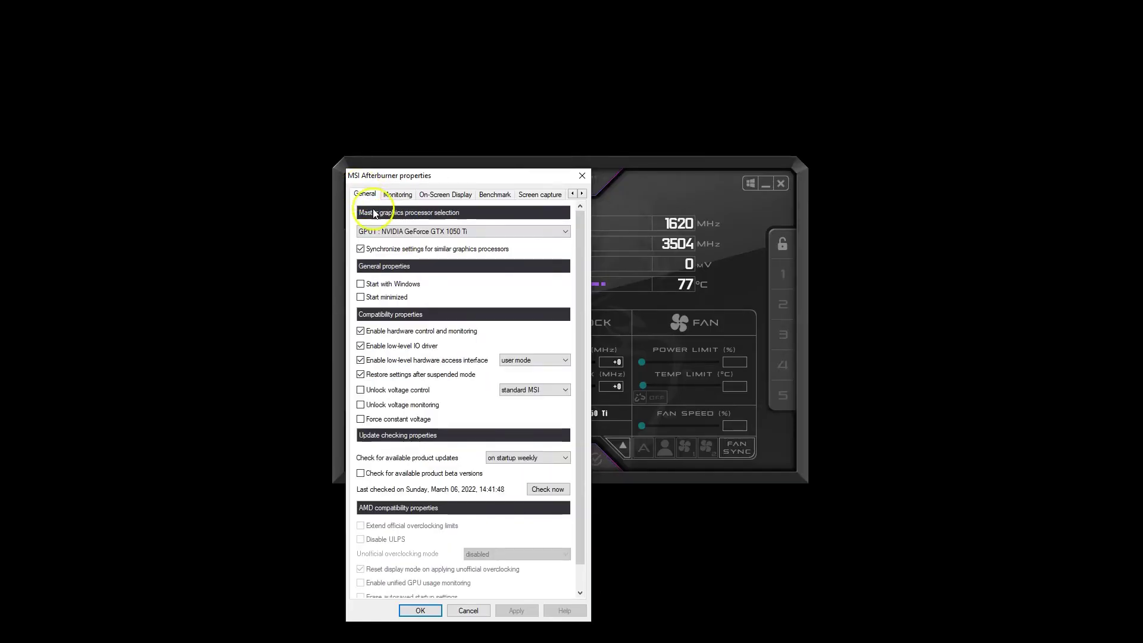
Confirm the master GPU list offers GTX 1050 Ti and HD Graphics 630, keep the 1050 Ti, and open Monitoring
{"action": "left_click", "coordinate": [432, 232]}
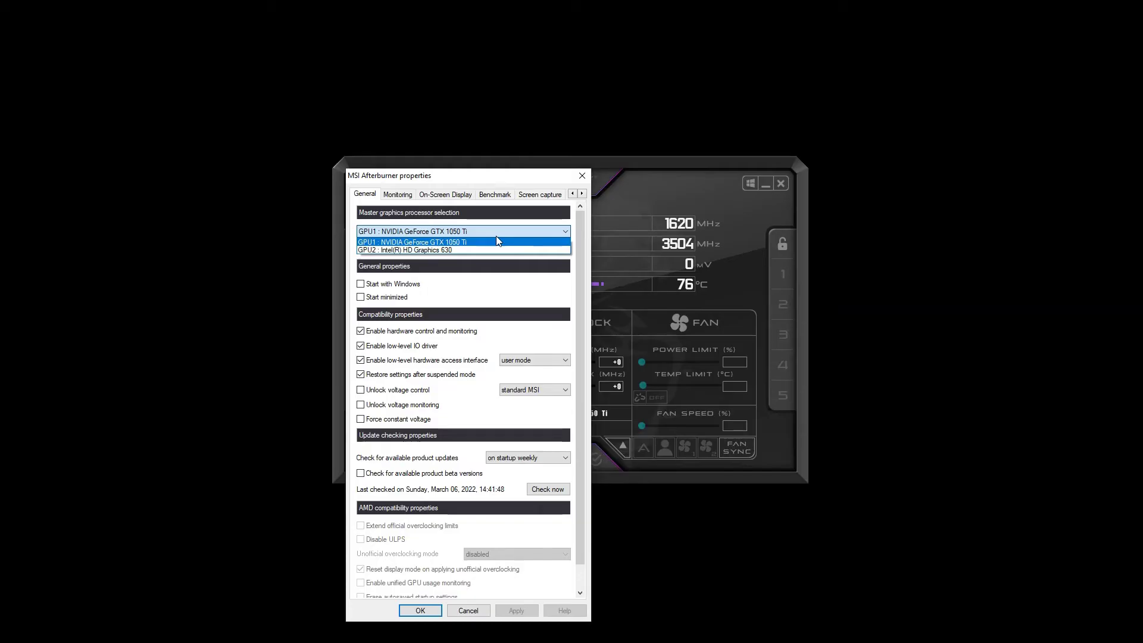
{"action": "left_click", "coordinate": [401, 195]}
{"action": "left_click", "coordinate": [402, 197]}
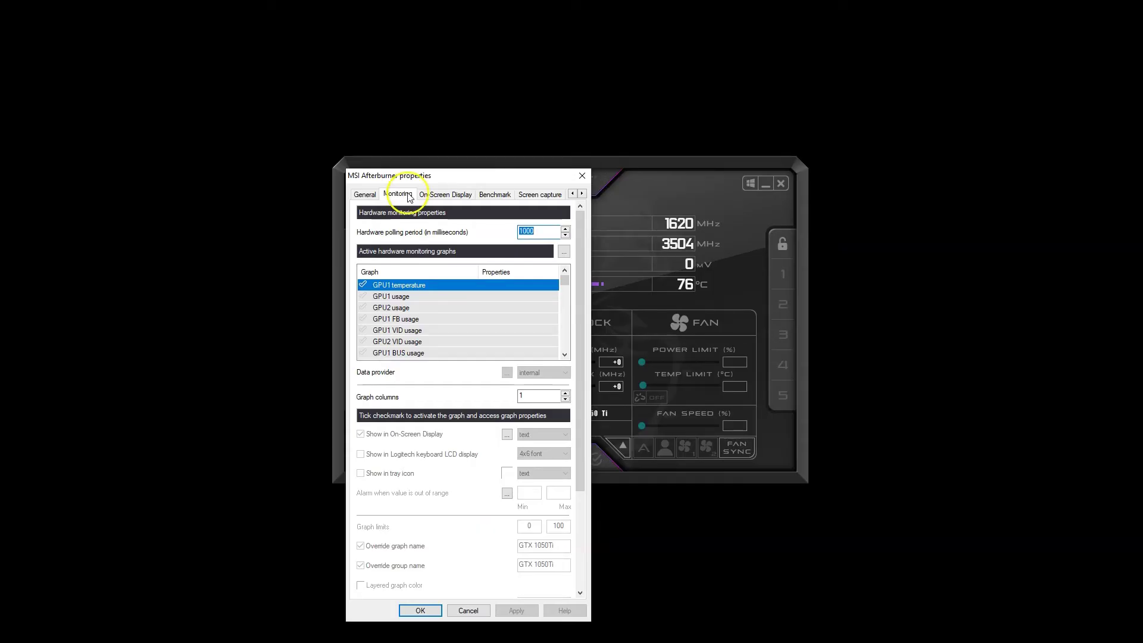
Enable the GPU1 and GPU2 usage graphs and show both in the On-Screen Display
{"action": "left_click", "coordinate": [363, 297]}
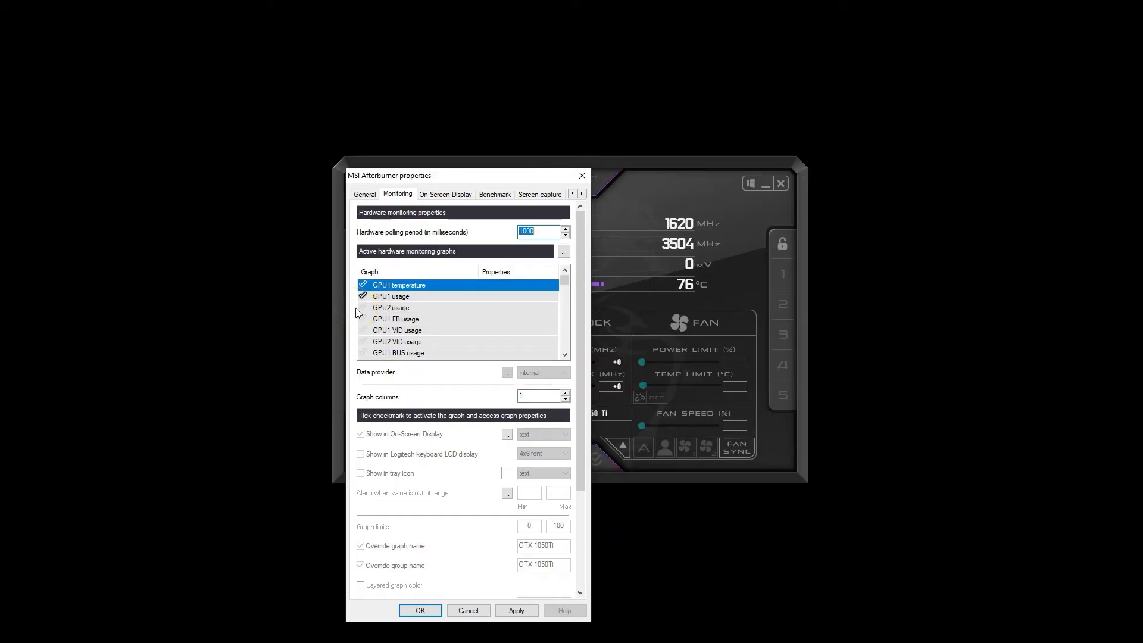
{"action": "left_click", "coordinate": [400, 296]}
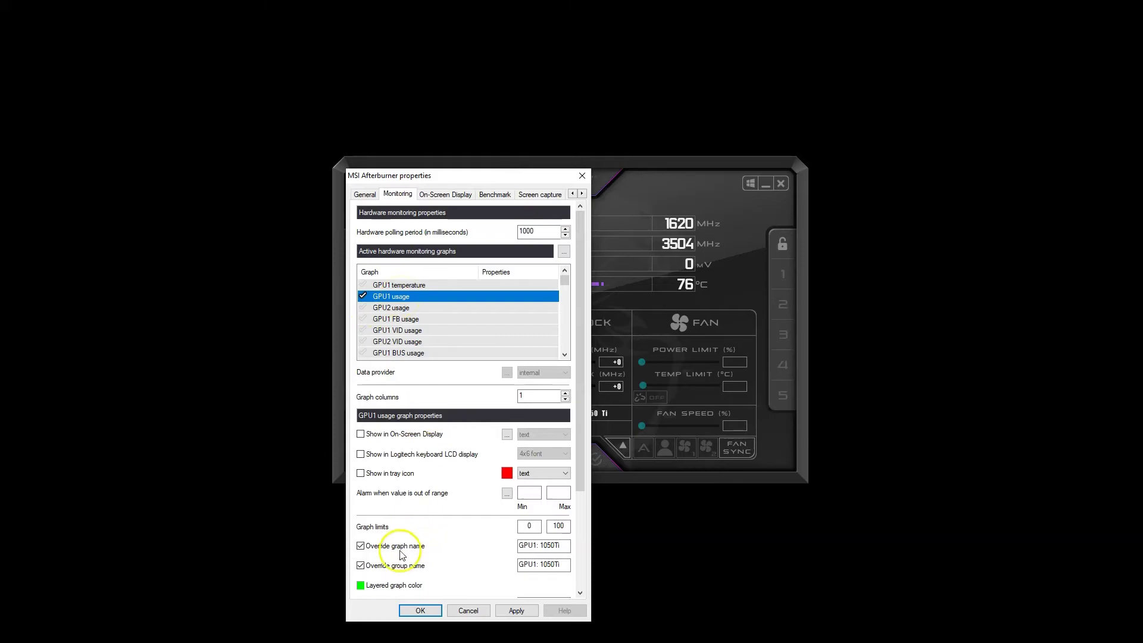
{"action": "left_click", "coordinate": [361, 435]}
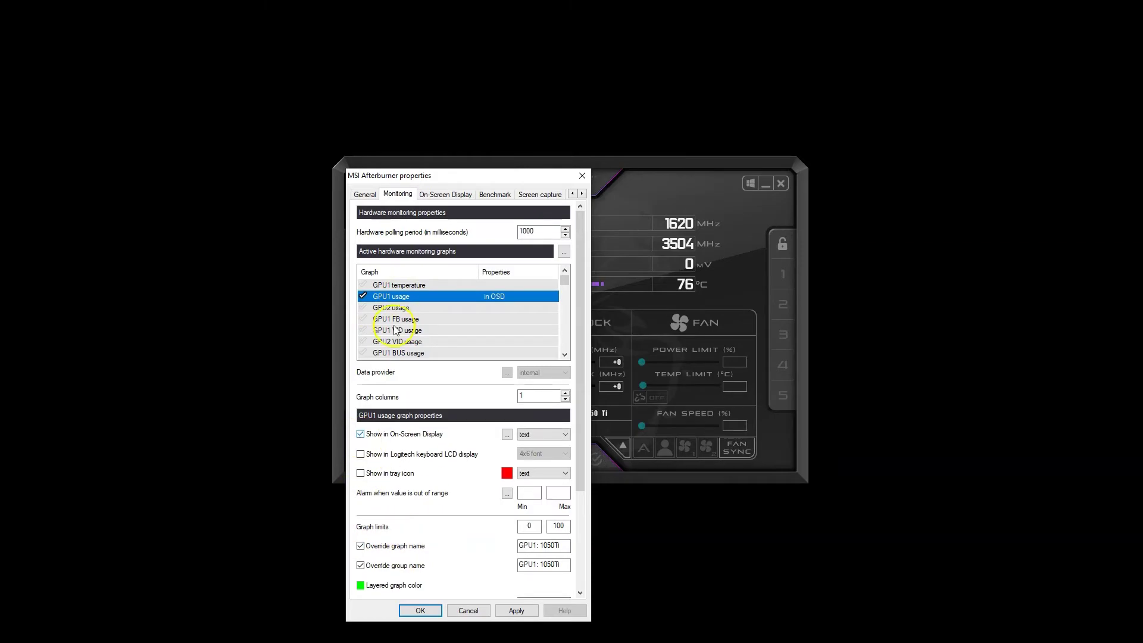
{"action": "left_click", "coordinate": [387, 307]}
{"action": "left_click", "coordinate": [362, 307]}
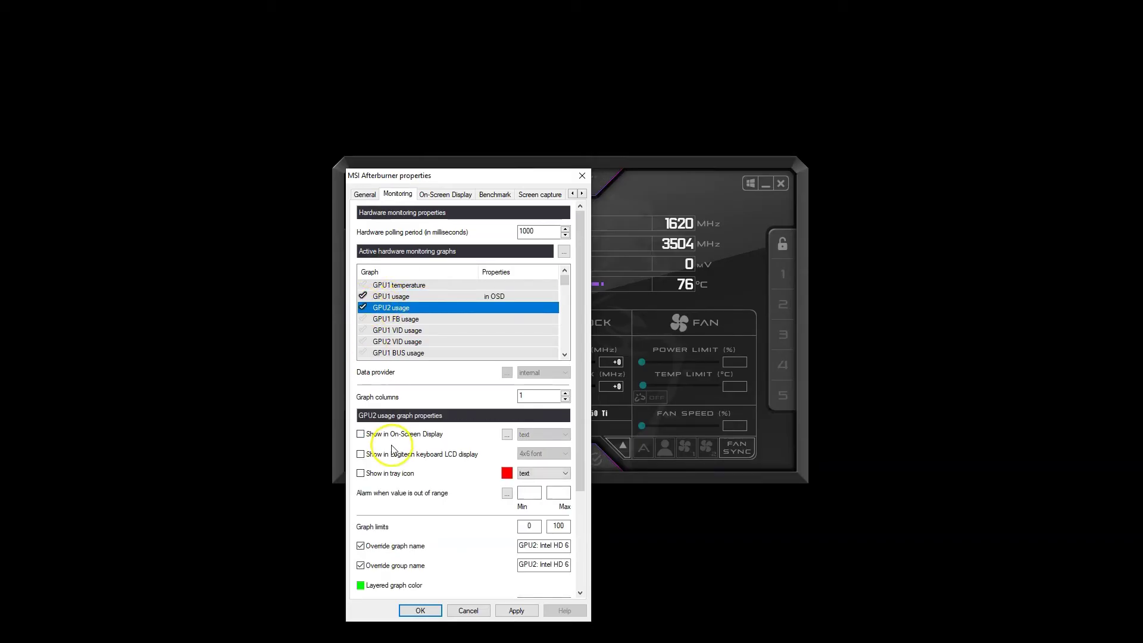
{"action": "left_click", "coordinate": [361, 435]}
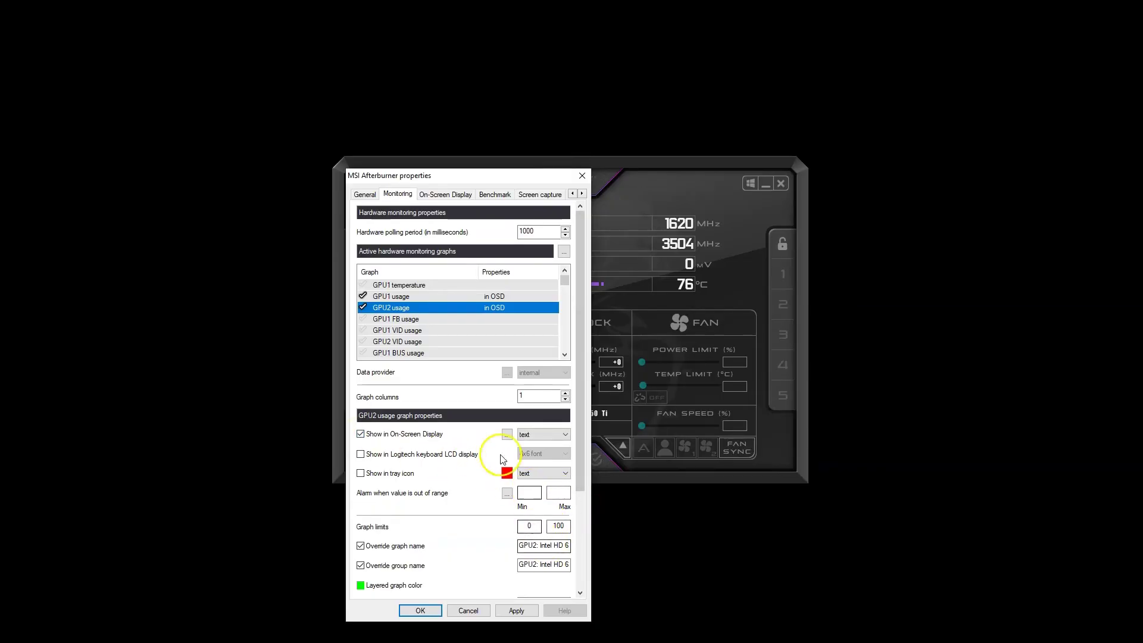
Revisit the GPU1 usage properties and save the settings with OK
{"action": "left_click", "coordinate": [404, 297]}
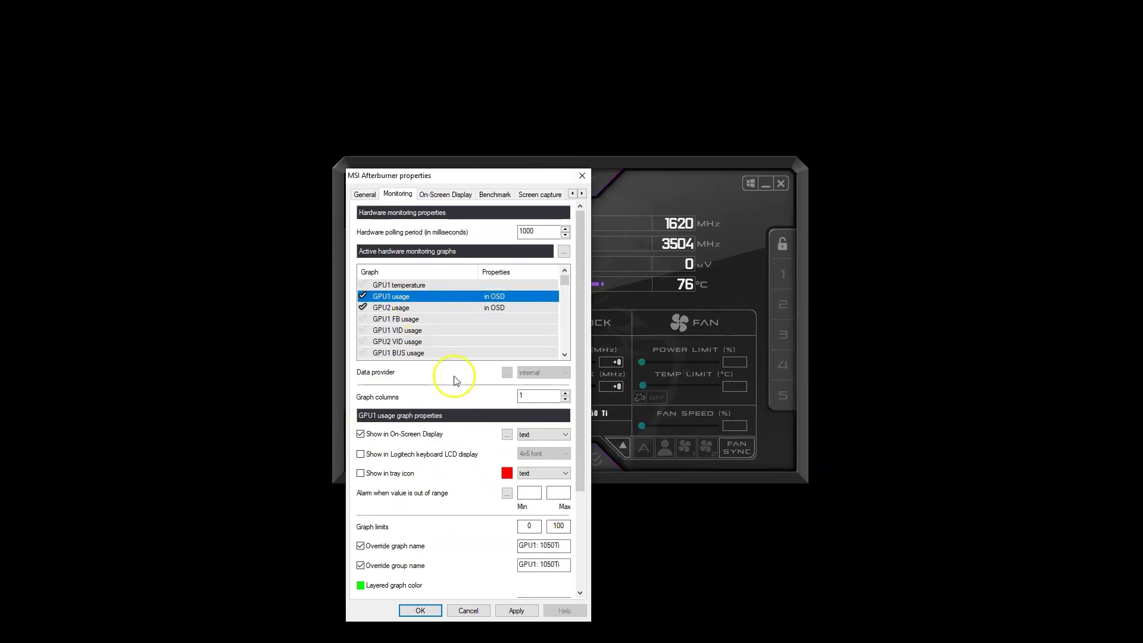
{"action": "left_click", "coordinate": [539, 545]}
{"action": "left_click", "coordinate": [417, 611]}
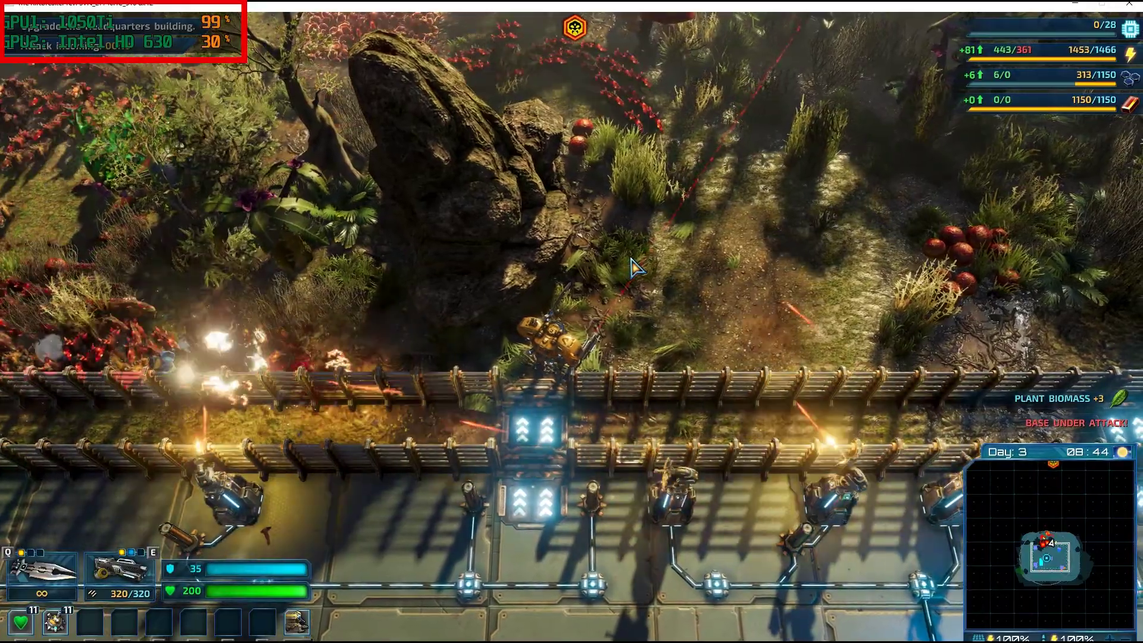
Shoot the jungle enemies, clear the swarm with an energy blast, and bring up Task Manager
{"action": "left_click_drag", "start_coordinate": [633, 262], "coordinate": [517, 227]}
{"action": "left_click", "coordinate": [518, 226]}
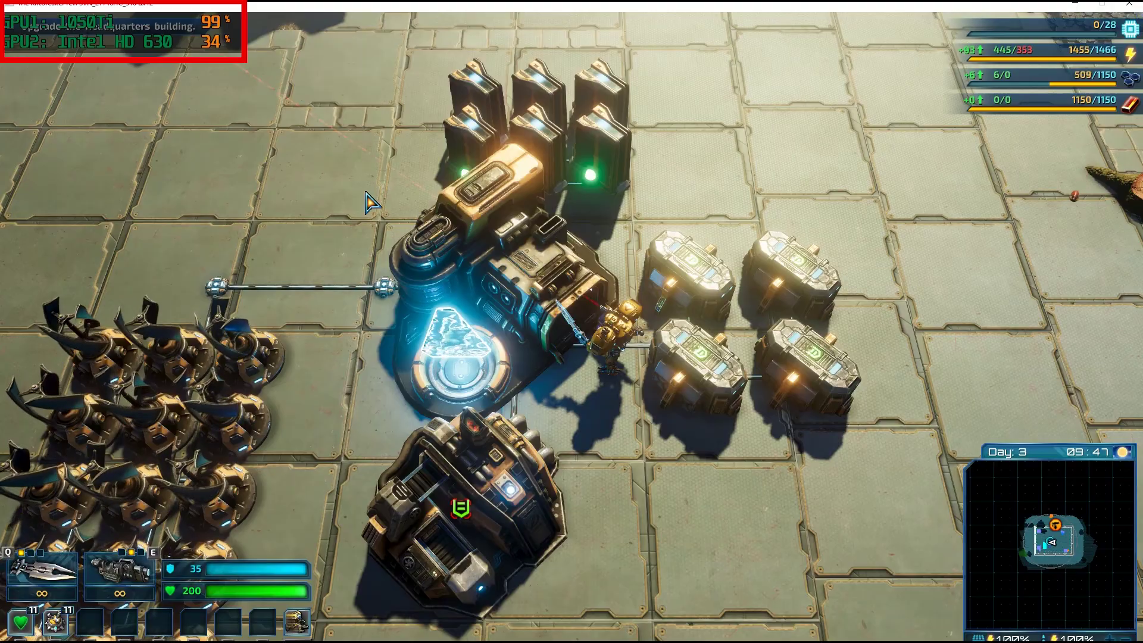
{"action": "key", "text": "ctrl+shift+Escape"}
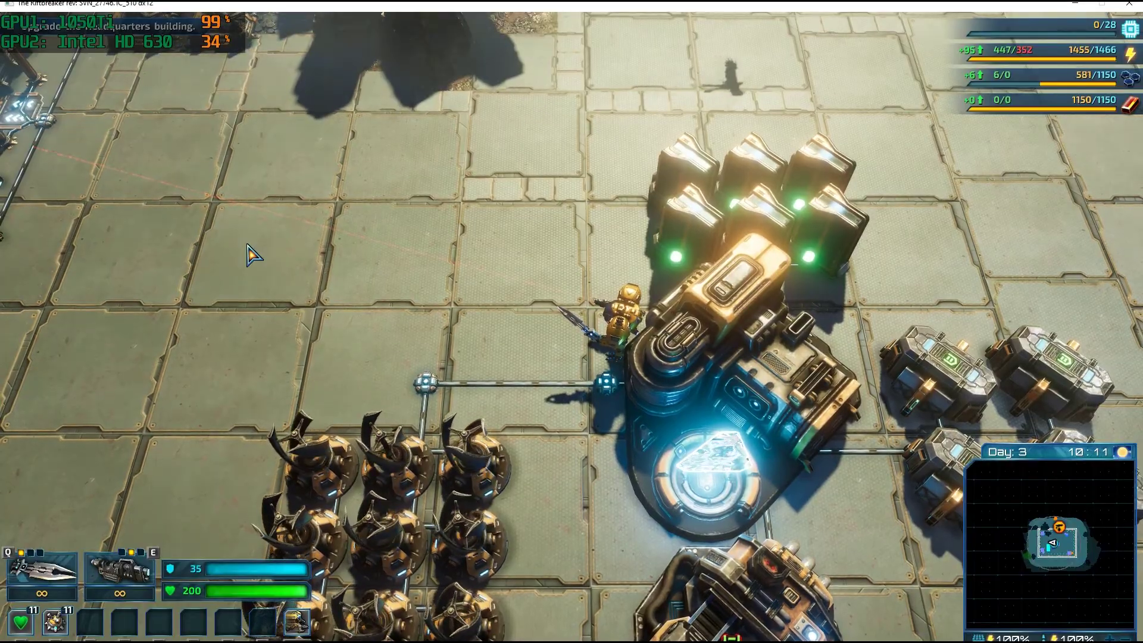
Walk the mech north past the buildings, then south-west across the base with WASD
{"action": "key", "text": "a"}
{"action": "key", "text": "w"}
{"action": "left_click", "coordinate": [322, 169]}
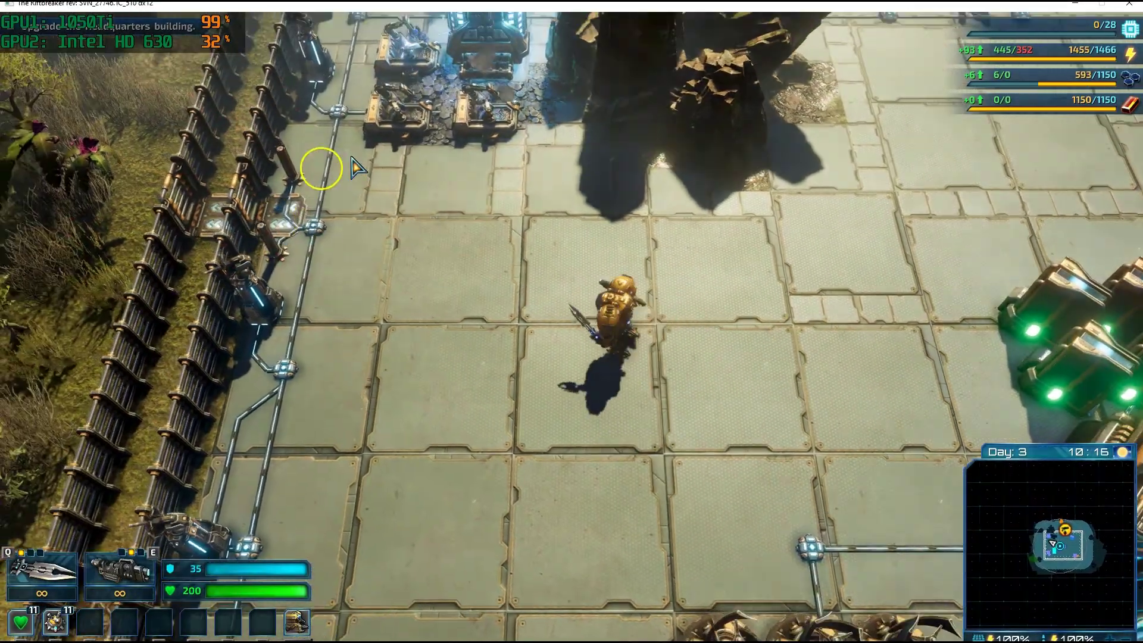
{"action": "key", "text": "w"}
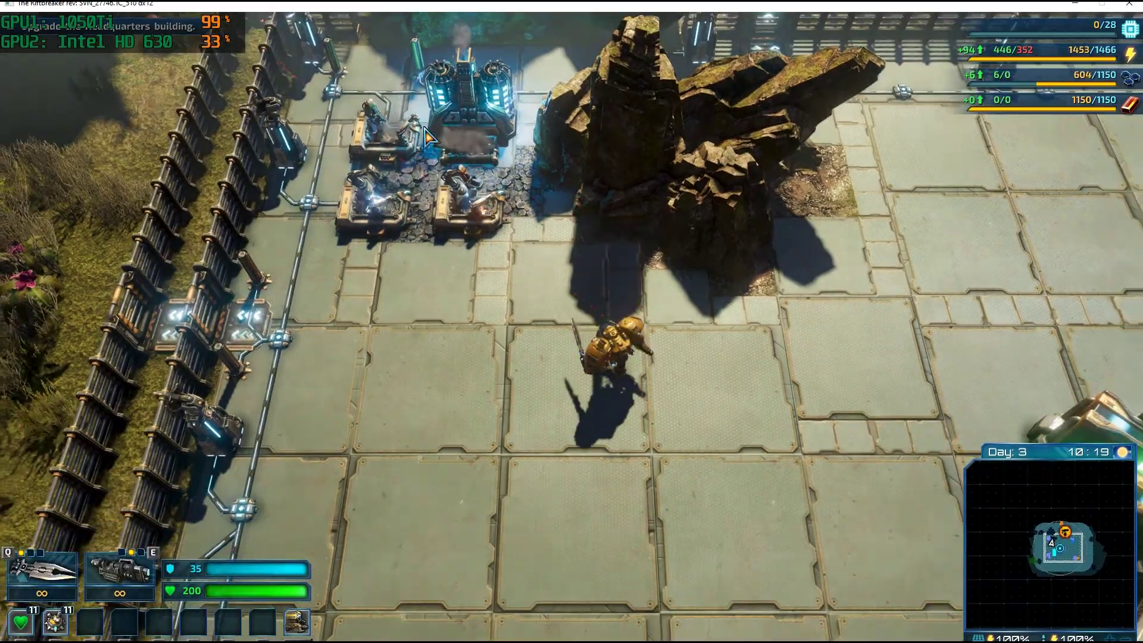
{"action": "key", "text": "s"}
{"action": "left_click", "coordinate": [548, 115]}
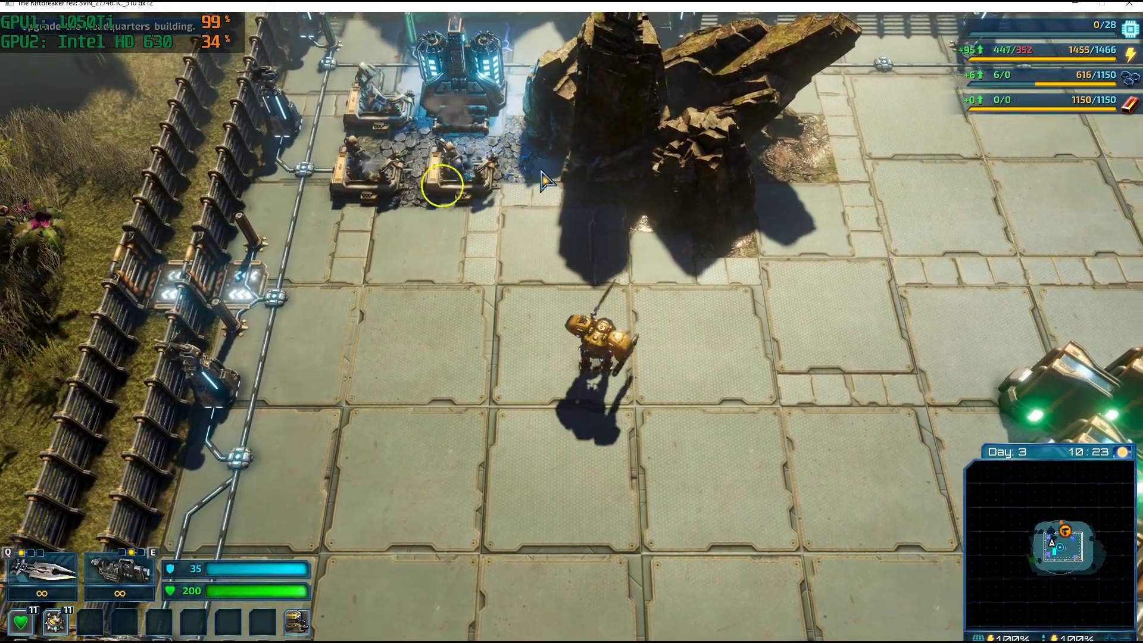
{"action": "key", "text": "s"}
{"action": "key", "text": "a"}
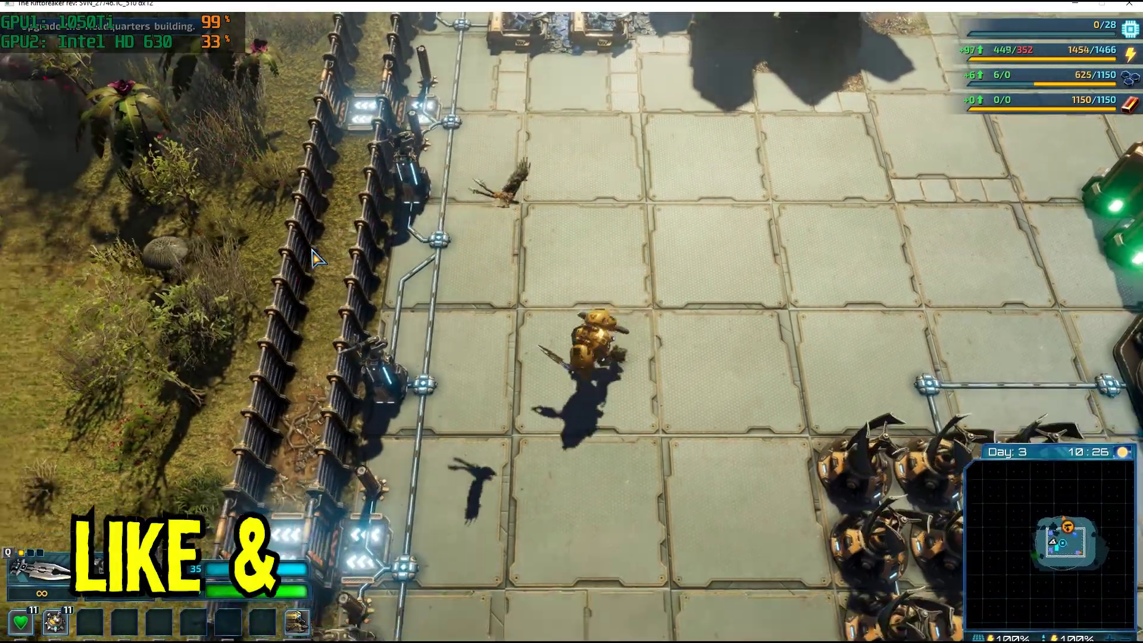
{"action": "left_click", "coordinate": [670, 98]}
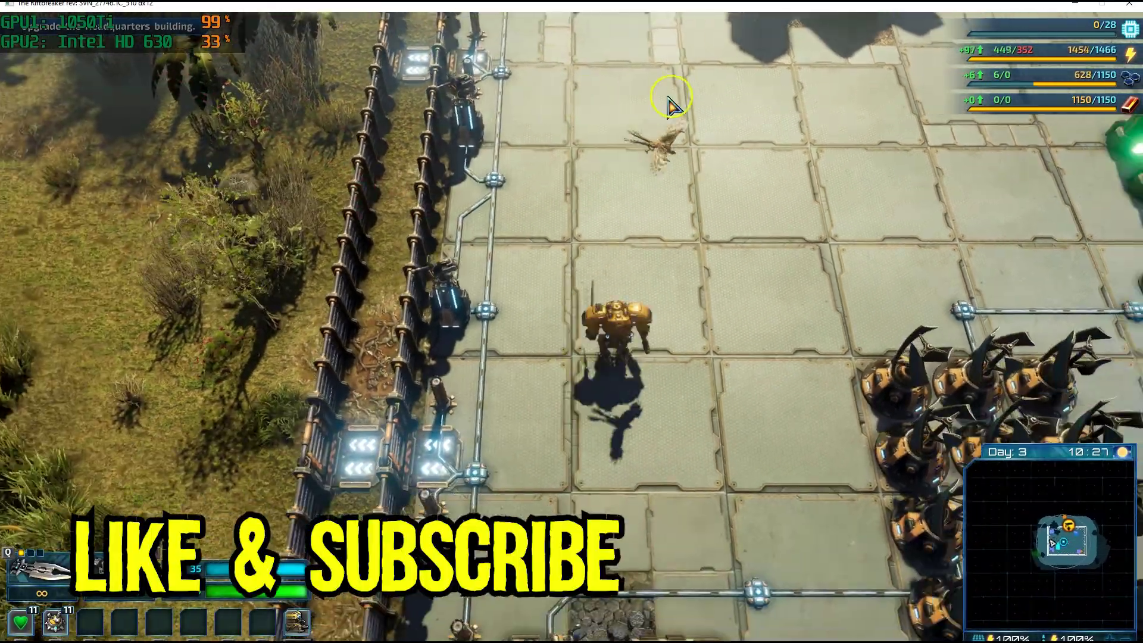